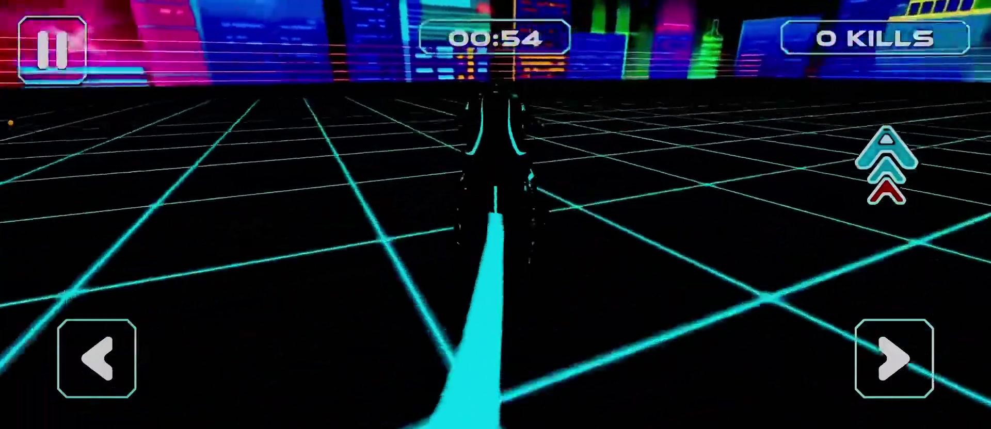
{"action": "key", "text": "Right"}
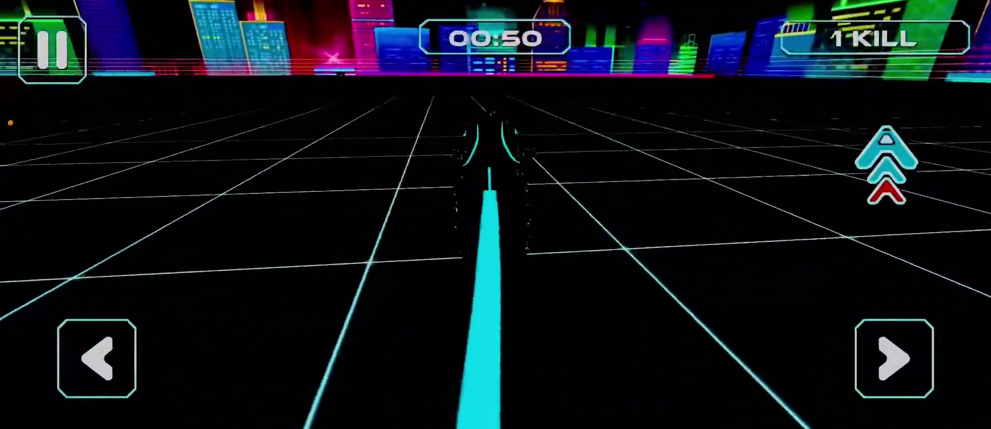
{"action": "key", "text": "Left"}
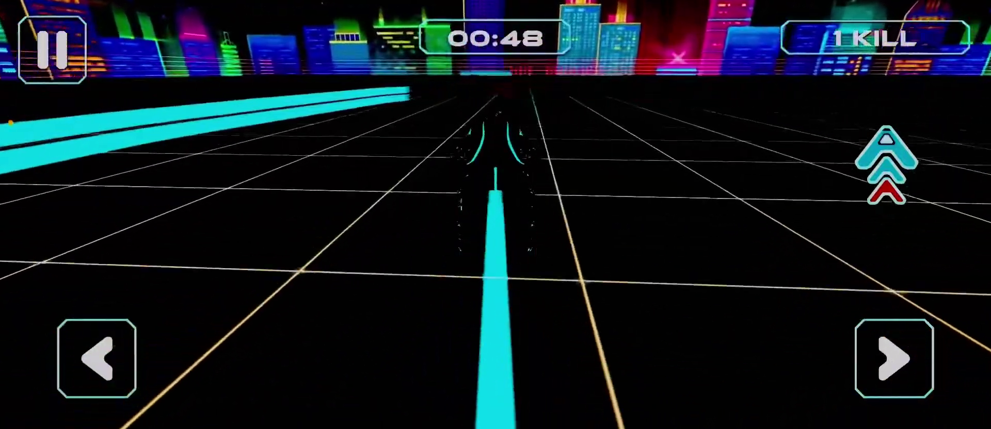
{"action": "key", "text": "Right"}
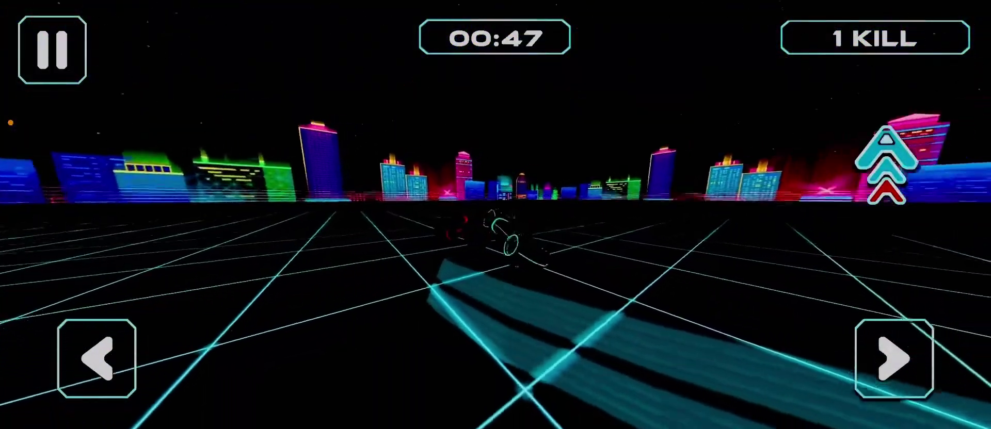
{"action": "key", "text": "Left"}
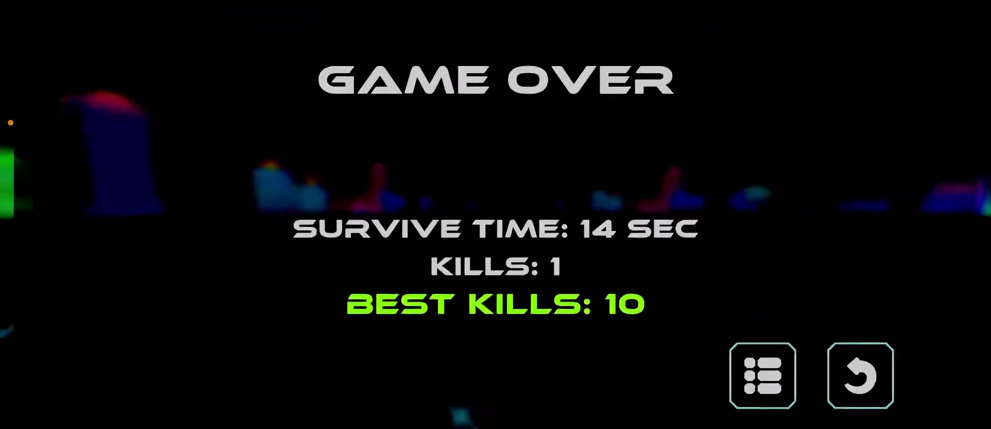
{"action": "key", "text": "Return"}
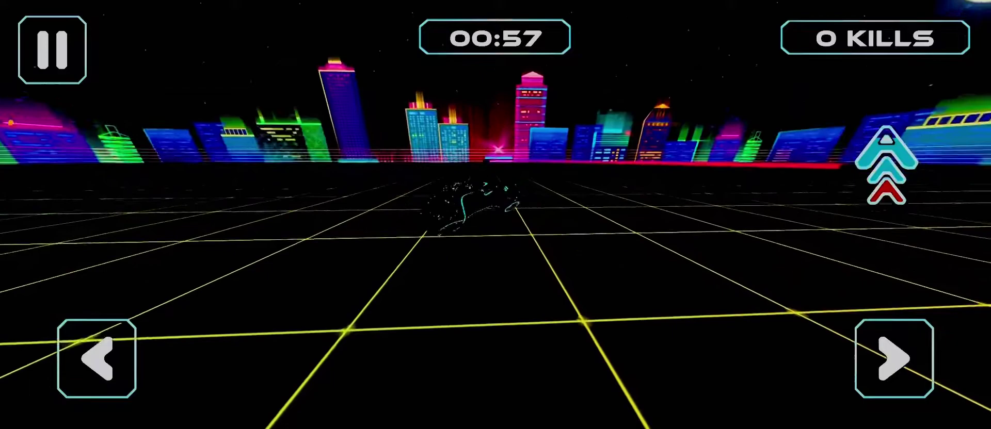
{"action": "left_click", "coordinate": [871, 383]}
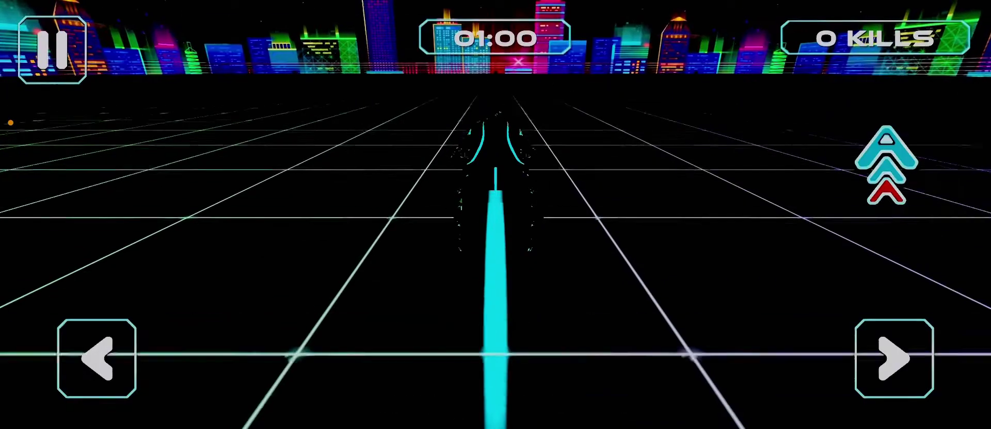
{"action": "left_click", "coordinate": [97, 357]}
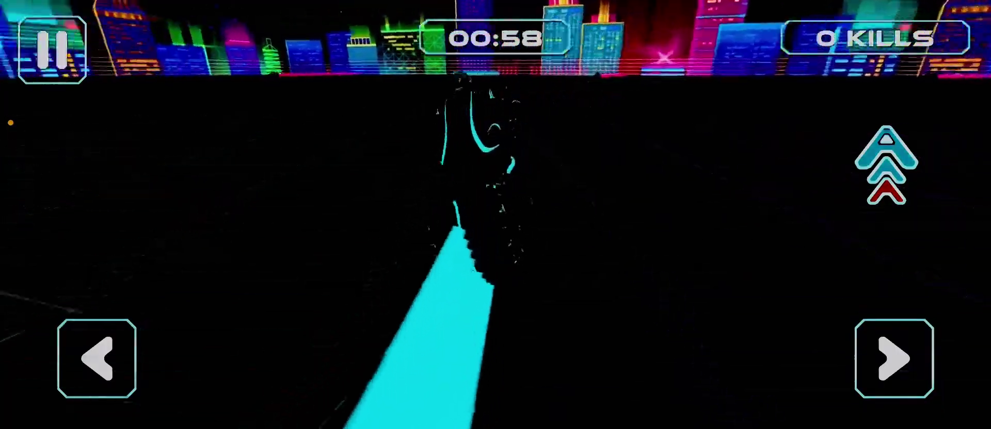